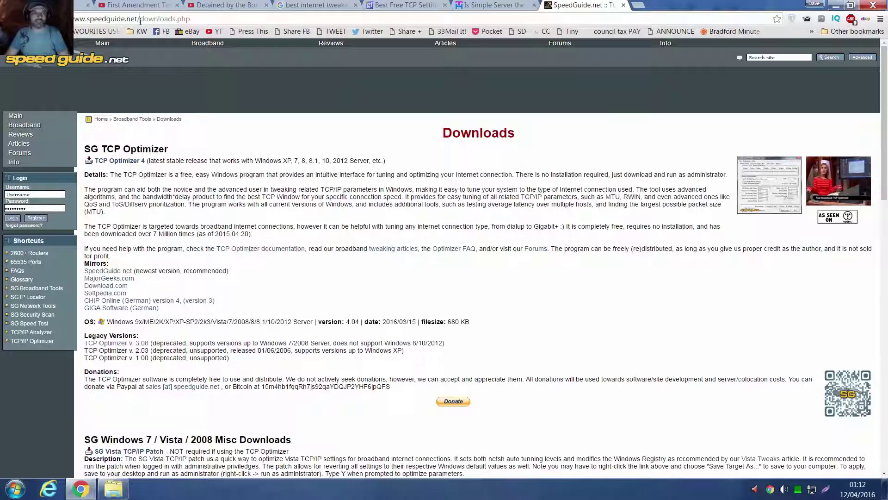
Copy the SpeedGuide downloads page address and paste it into the Run prompt
left_click(139, 19)
right_click(139, 19)
left_click(167, 58)
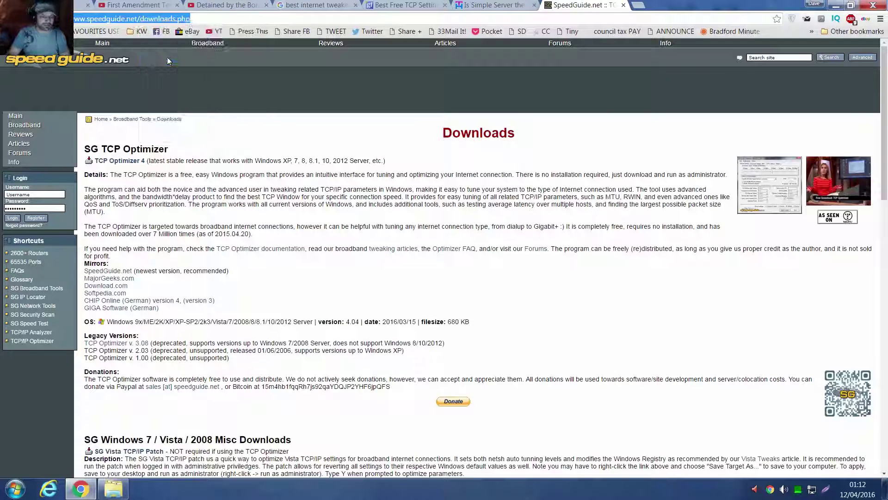
key("super+r")
key("ctrl+v")
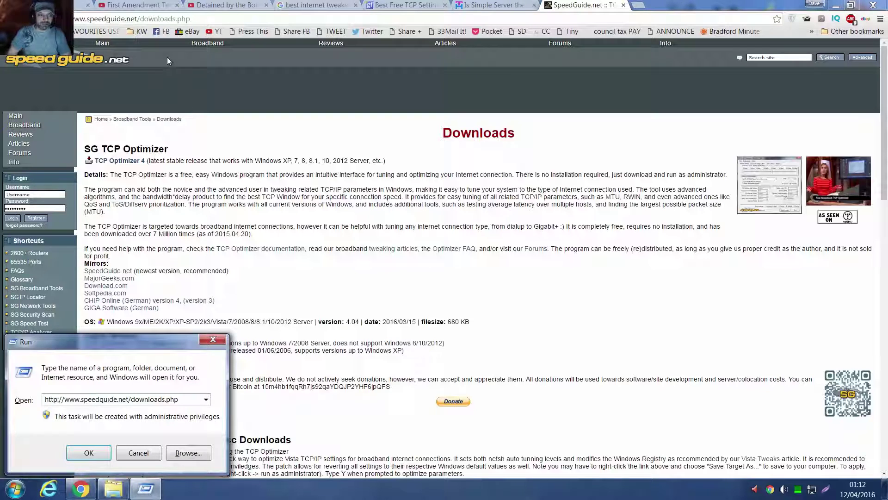
Download TCP Optimizer 4 to Administrator > Downloads, replacing the existing TCPOptimizer.exe
left_click(123, 161)
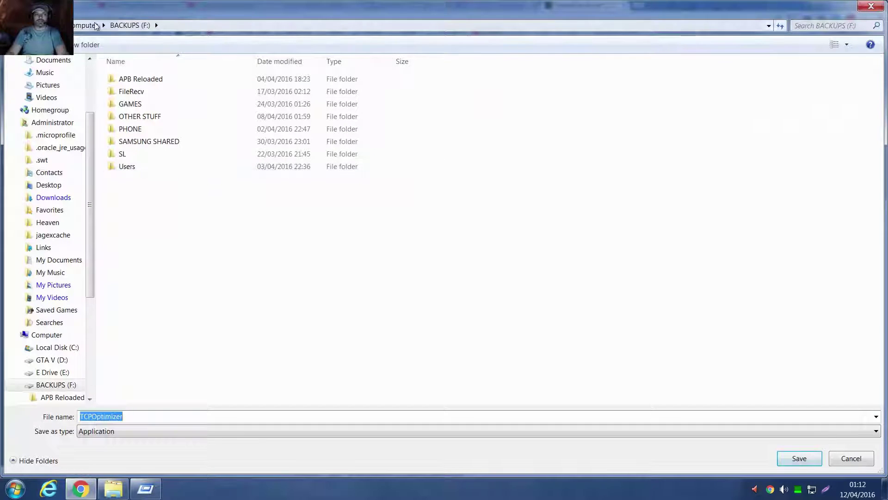
left_click(102, 25)
left_click(56, 26)
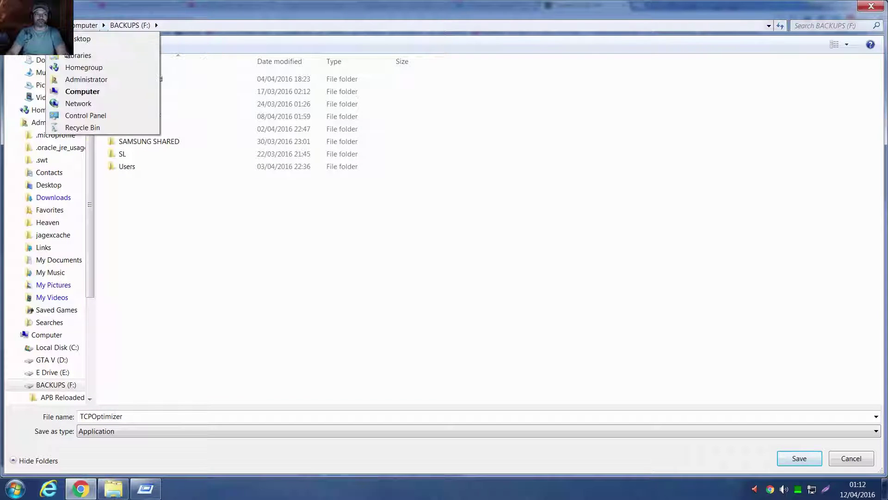
left_click(72, 81)
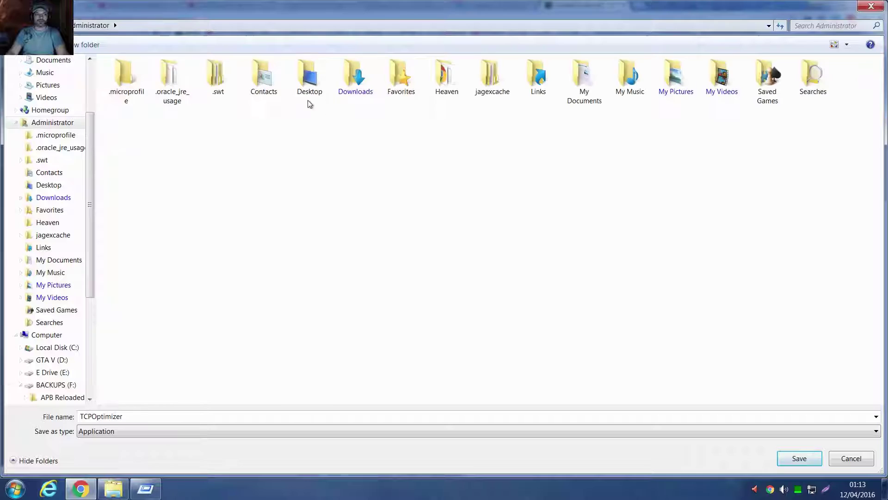
double_click(357, 91)
left_click(802, 461)
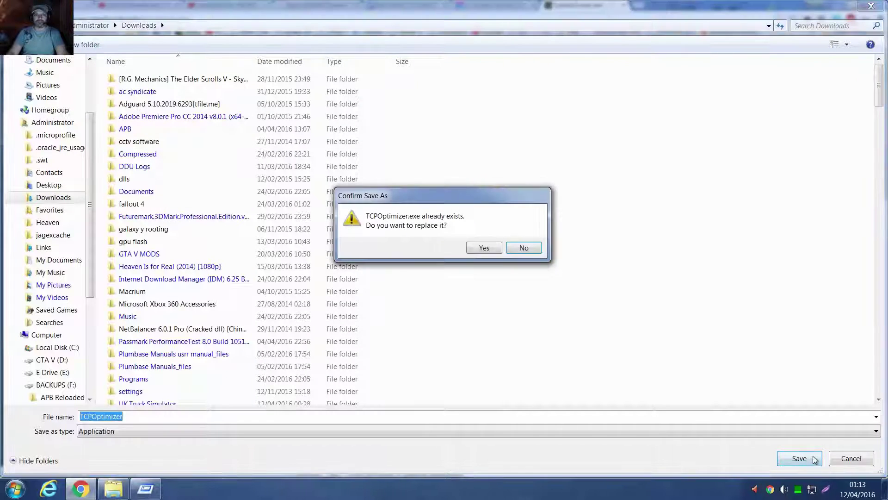
left_click(480, 249)
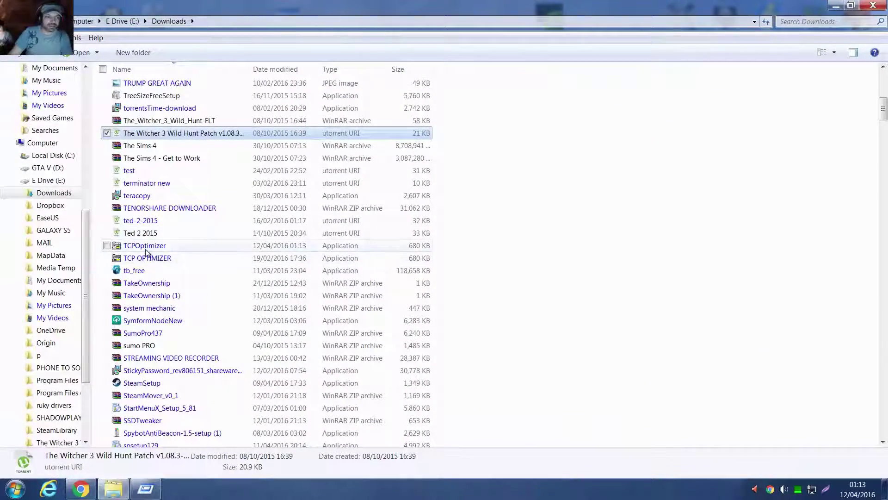
Cancel the security warning and run TCP OPTIMIZER from E:\Downloads as administrator
double_click(147, 258)
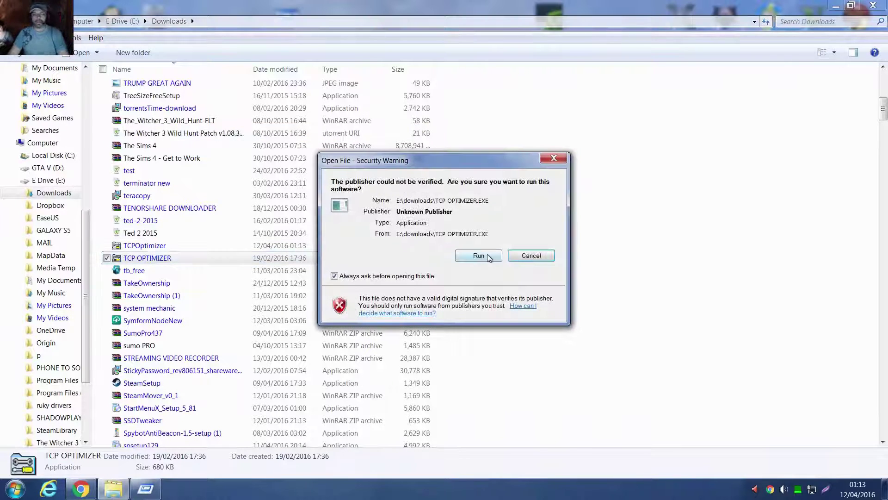
left_click(522, 257)
right_click(157, 262)
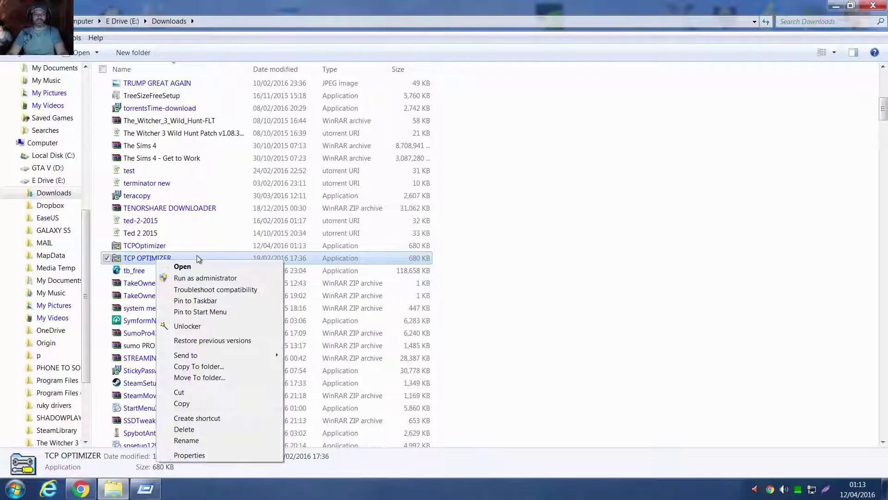
left_click(208, 279)
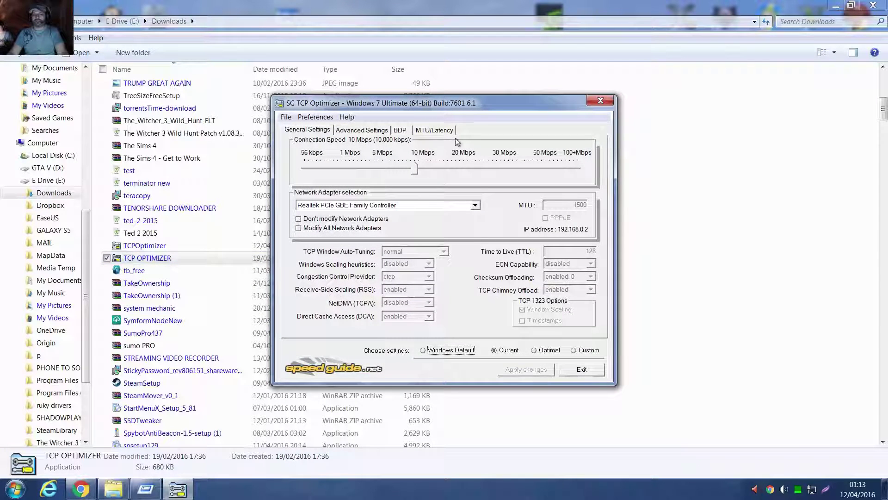
Reposition the optimizer window and raise Connection Speed from 5.5 to 55 Mbps
left_click_drag(448, 106, 479, 85)
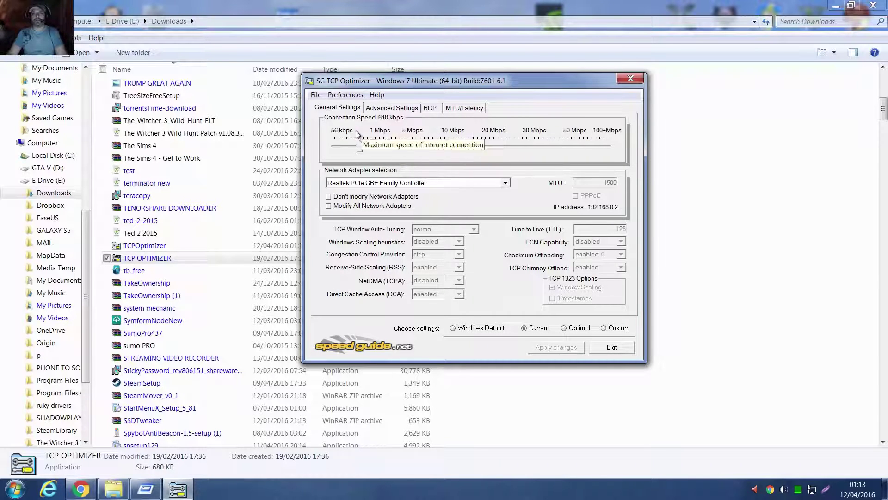
mouse_move(448, 151)
left_mouse_down()
mouse_move(428, 137)
mouse_move(407, 137)
left_mouse_up()
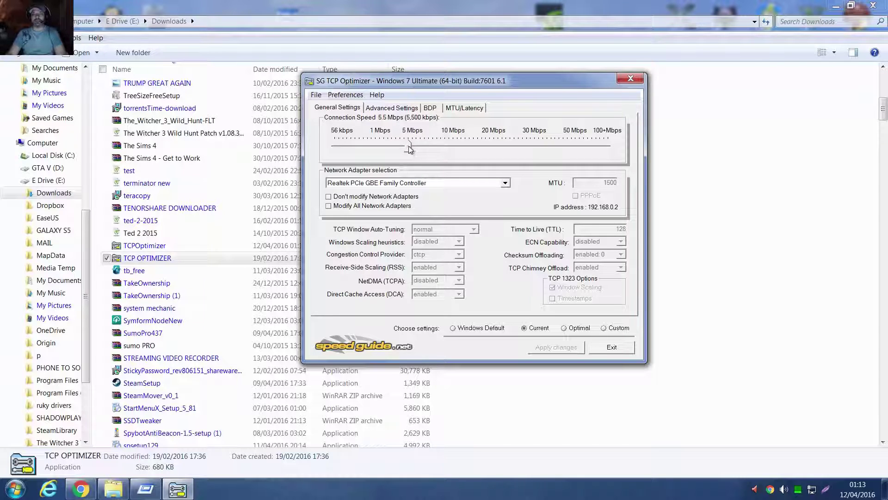
left_click_drag(409, 148, 570, 152)
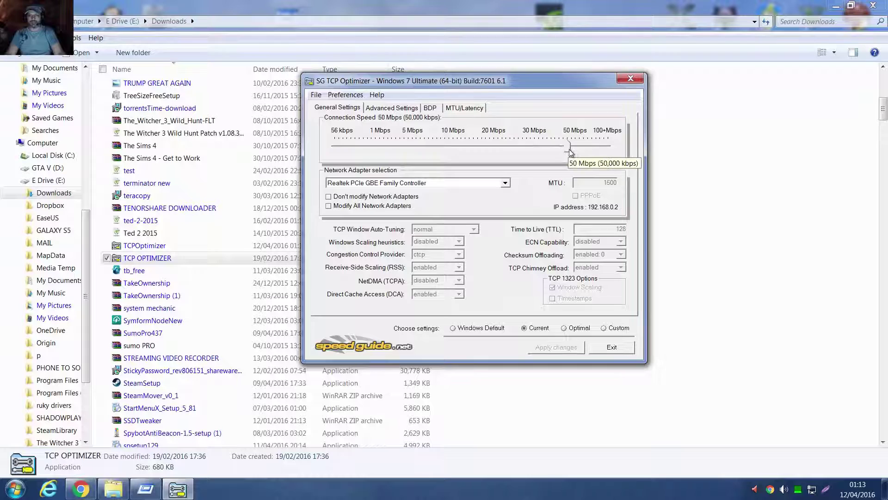
left_click_drag(571, 151, 573, 152)
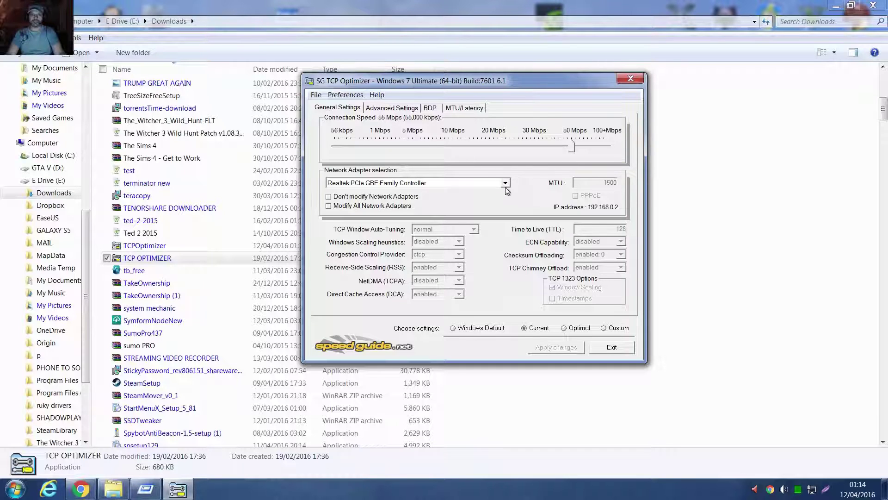
left_click(431, 184)
left_click(445, 187)
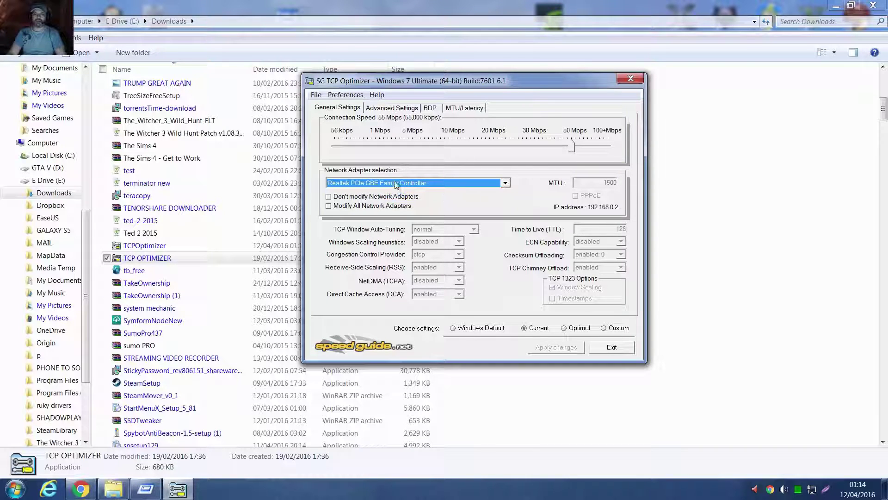
left_click(511, 185)
left_click(508, 184)
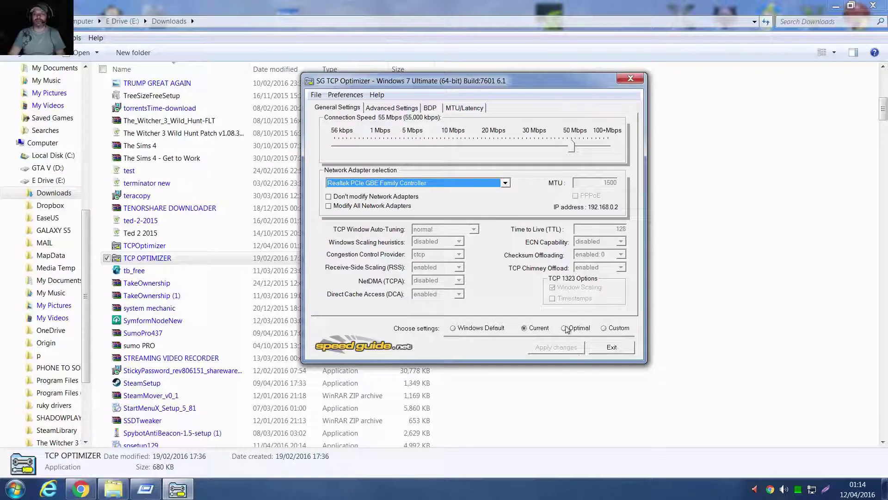
Revert to Current settings, then choose the Optimal preset at 50 Mbps connection speed
left_click(568, 332)
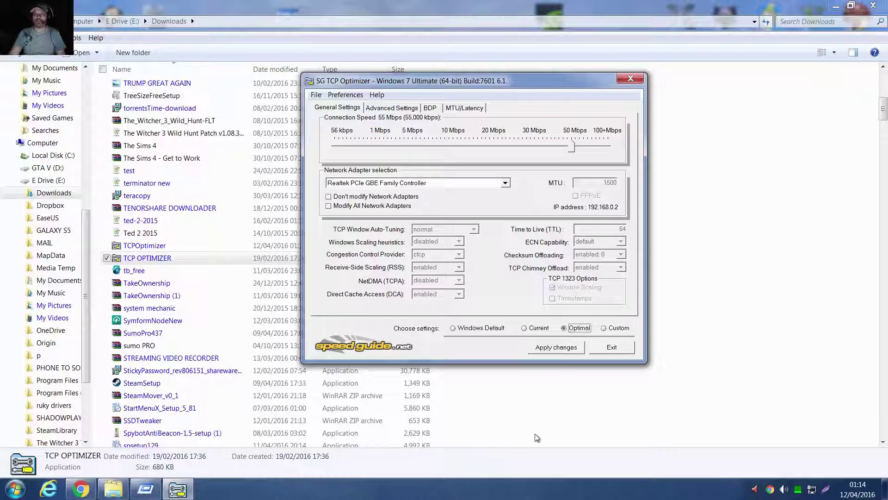
left_click(524, 328)
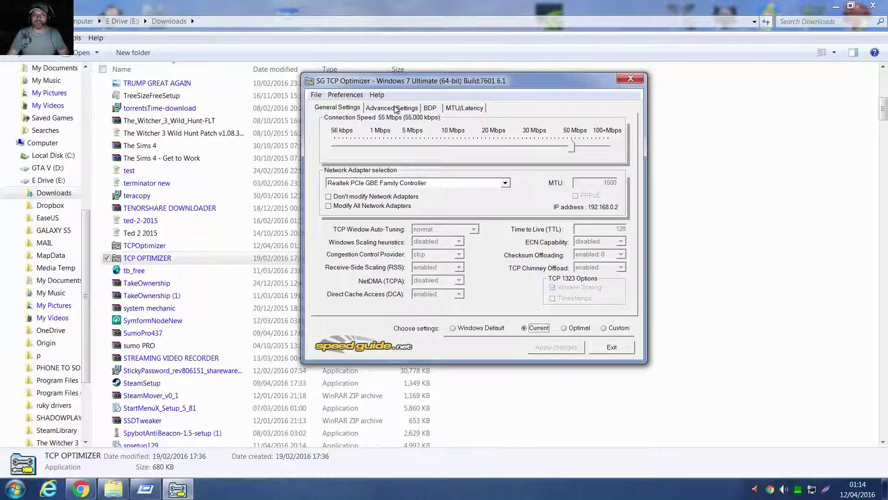
left_click(396, 108)
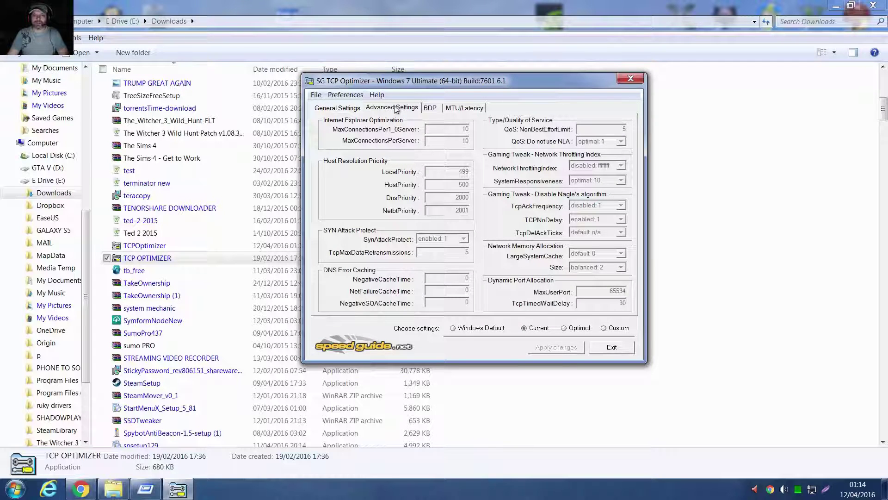
left_click(337, 107)
left_click_drag(537, 144, 568, 144)
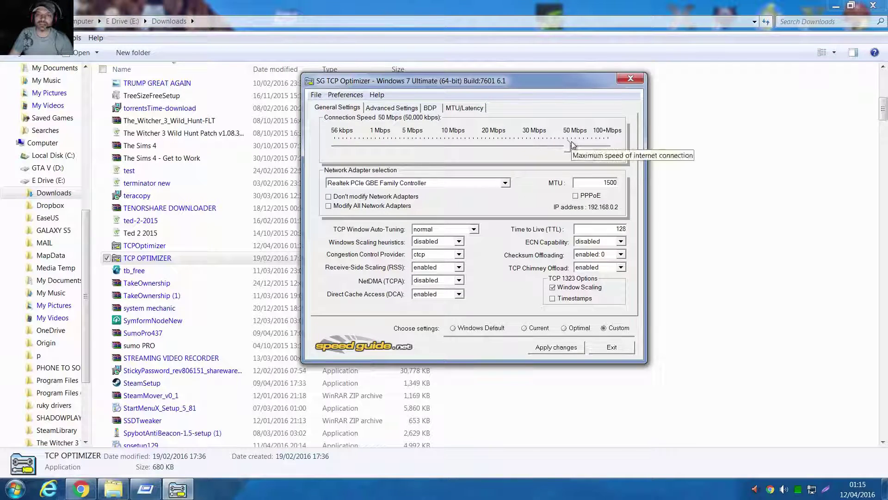
left_click(573, 332)
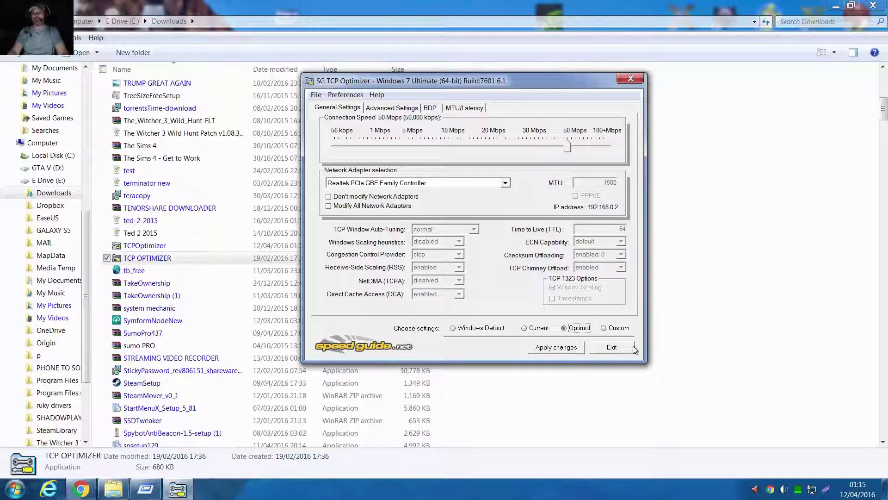
Switch to Custom and, under Advanced Settings, set TCPNoDelay to enabled: 1
left_click(617, 328)
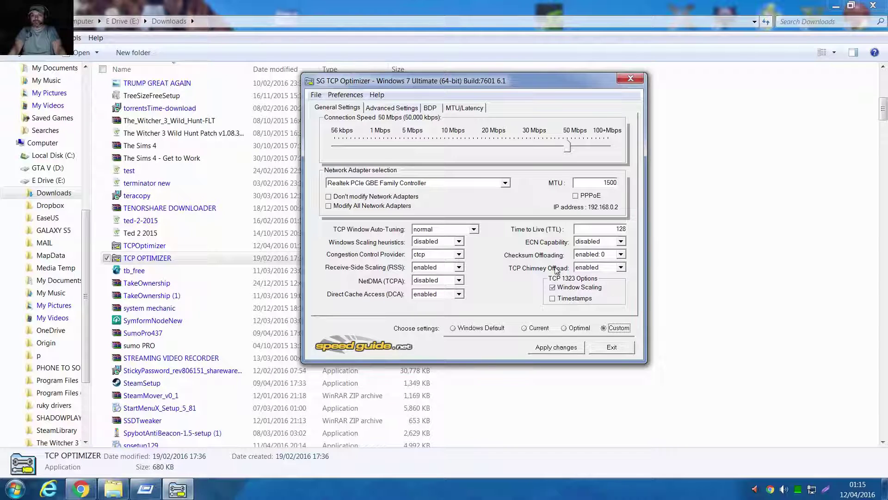
left_click(392, 108)
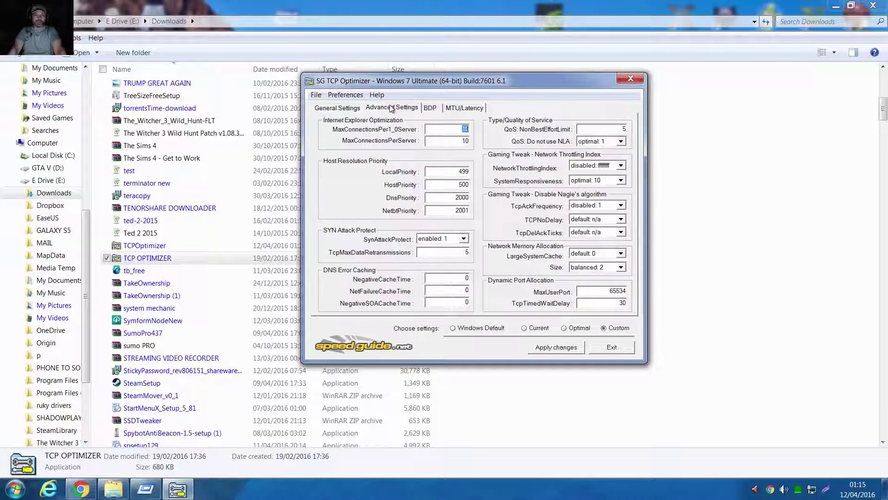
left_click(619, 207)
left_click(620, 207)
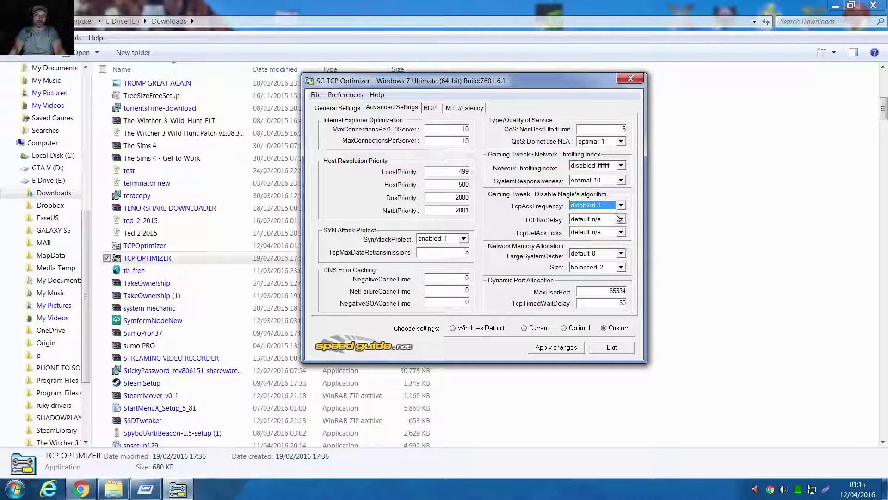
left_click(618, 219)
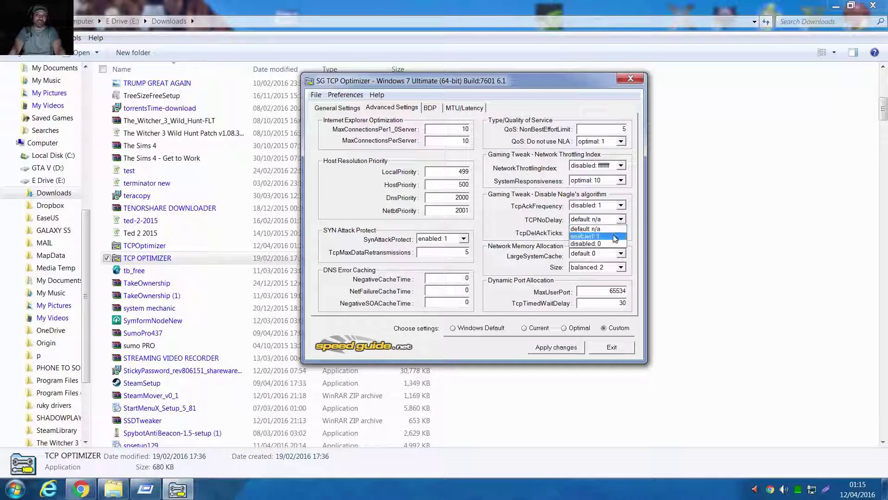
left_click(613, 237)
Keep TcpDelAckTicks at default, LargeSystemCache at 0 and memory Size at balanced: 2
left_click(620, 232)
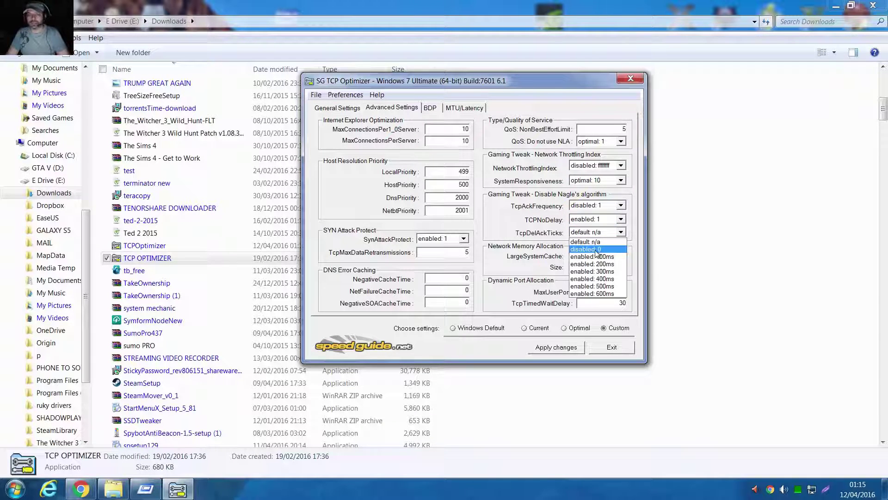
left_click(596, 242)
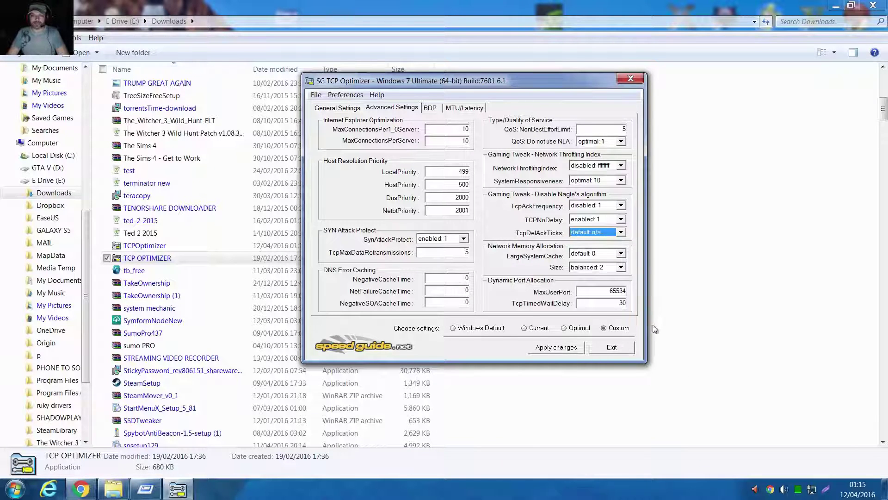
left_click(620, 253)
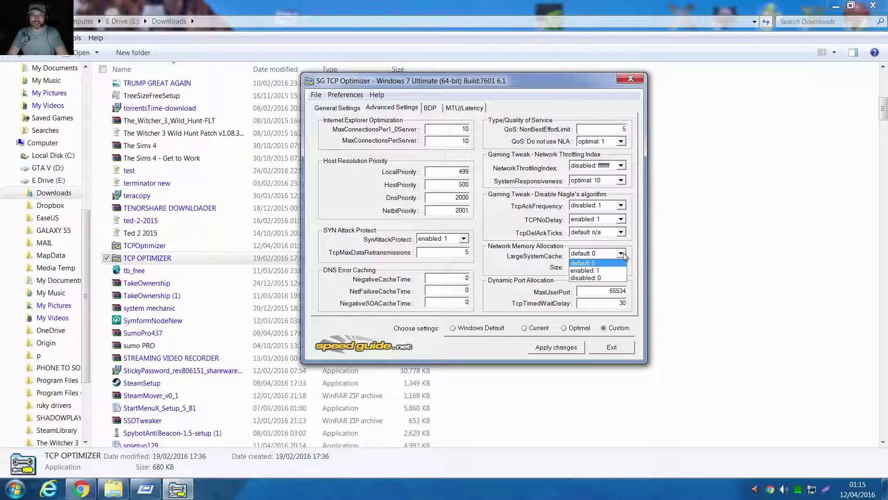
left_click(622, 265)
left_click(621, 269)
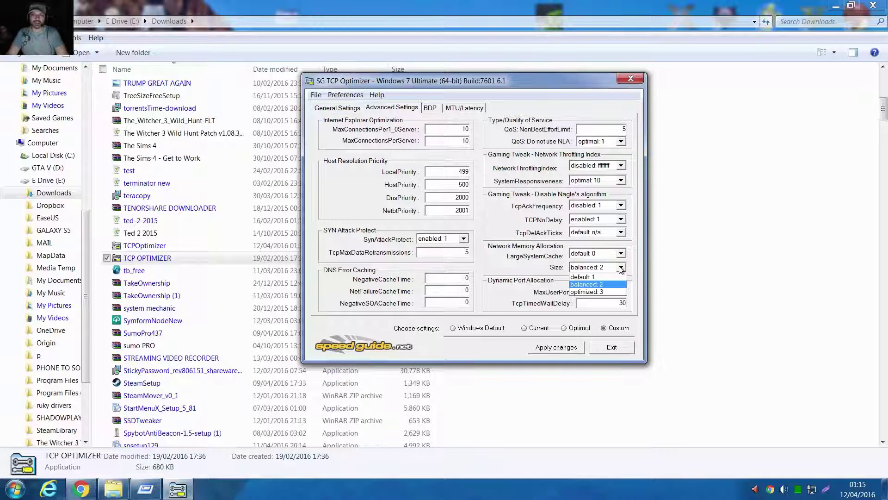
left_click(622, 268)
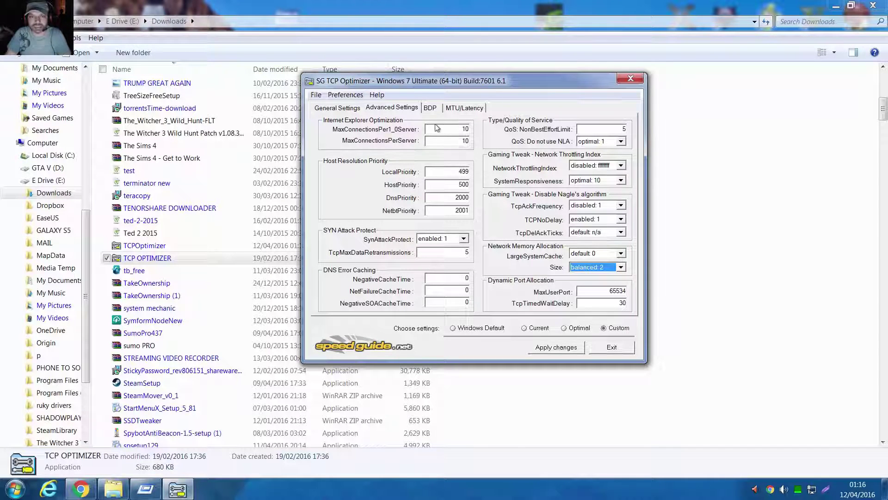
View the BDP and MTU/Latency tabs, then select Optimal at 55 Mbps
left_click(431, 109)
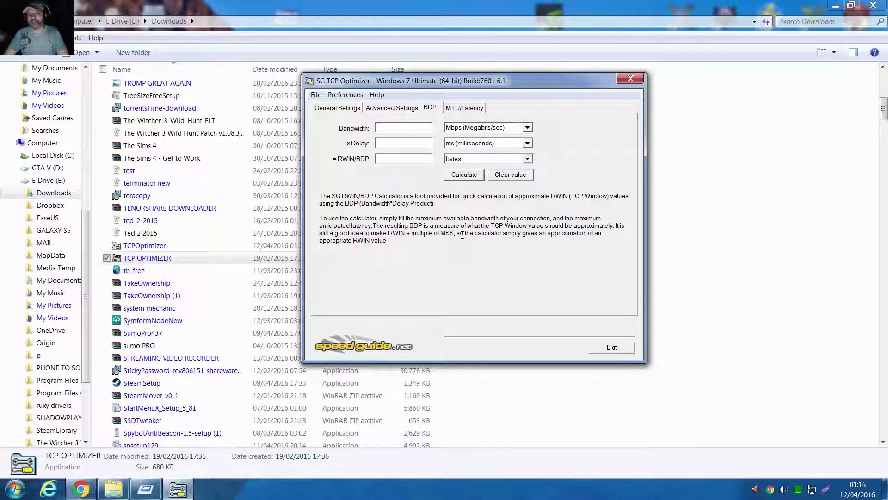
left_click(465, 111)
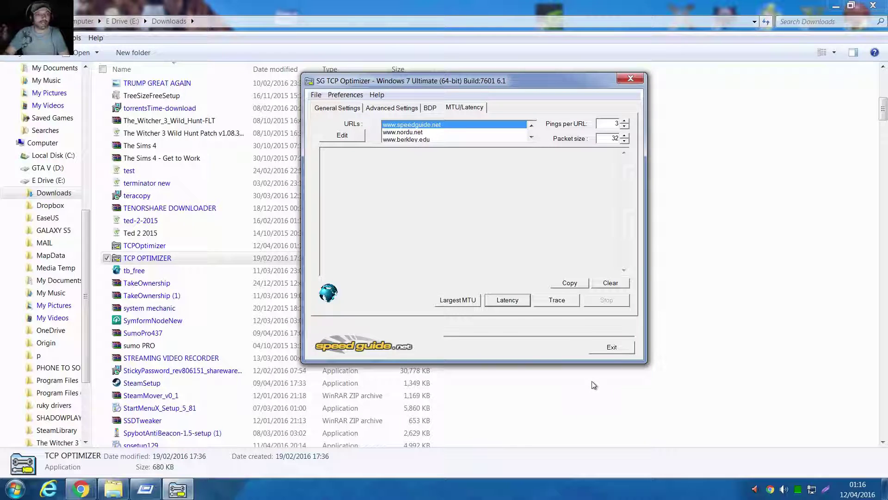
left_click(356, 109)
left_click_drag(567, 144, 572, 146)
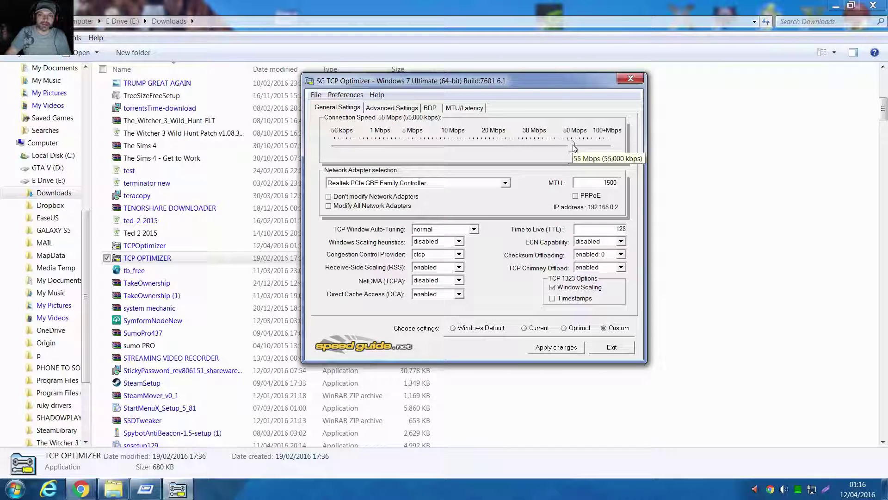
left_click(576, 329)
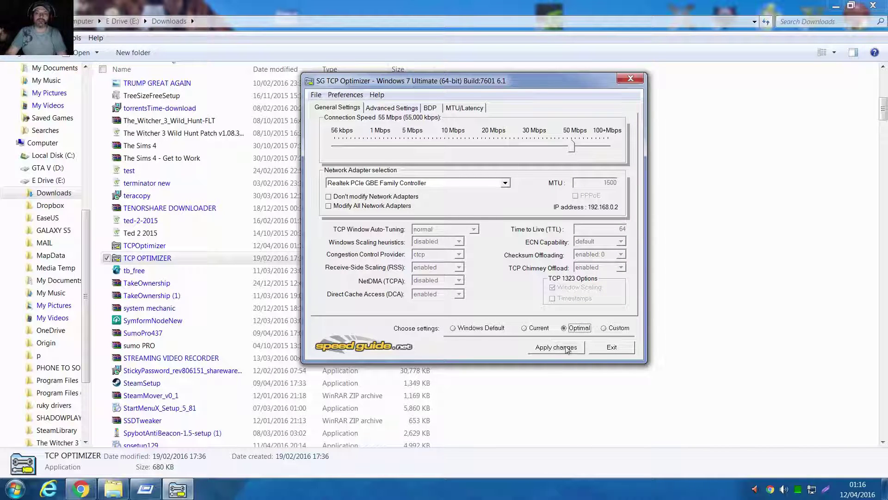